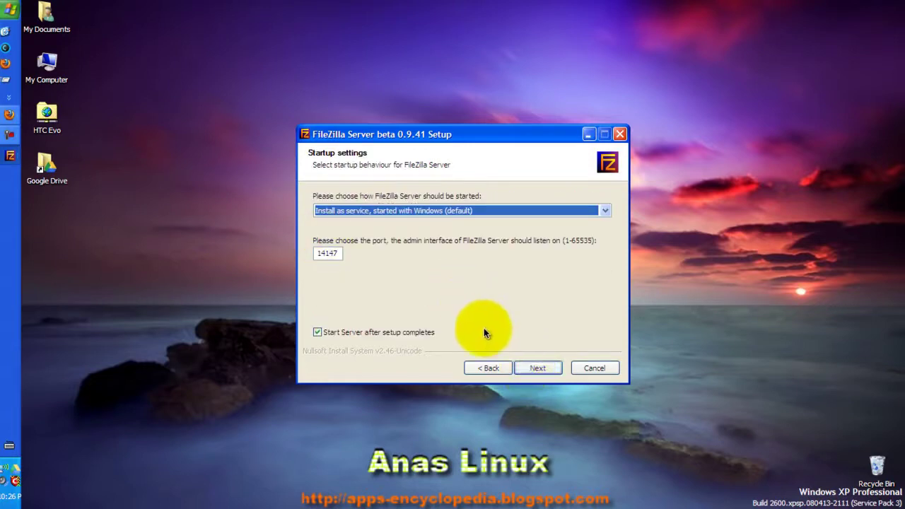
Step: Install FileZilla Server with the default service and interface startup settings, and close the finished installer
left_click(527, 365)
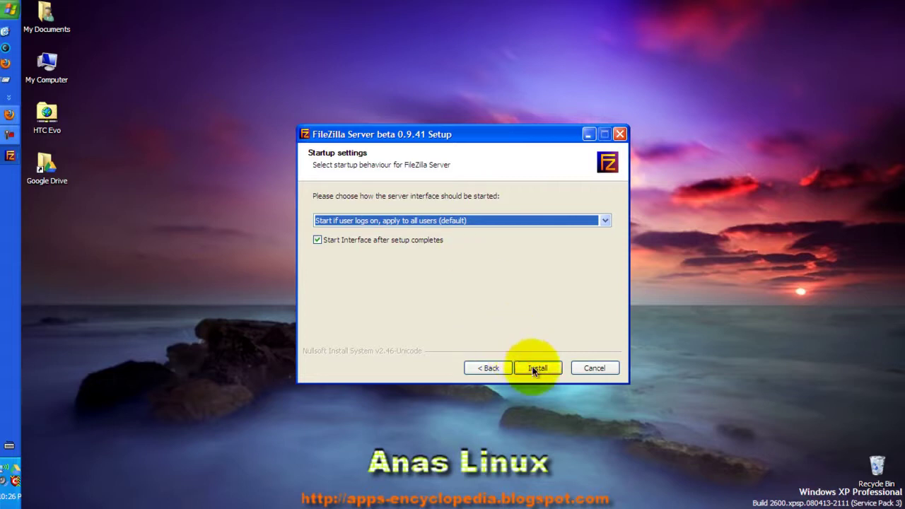
left_click(536, 369)
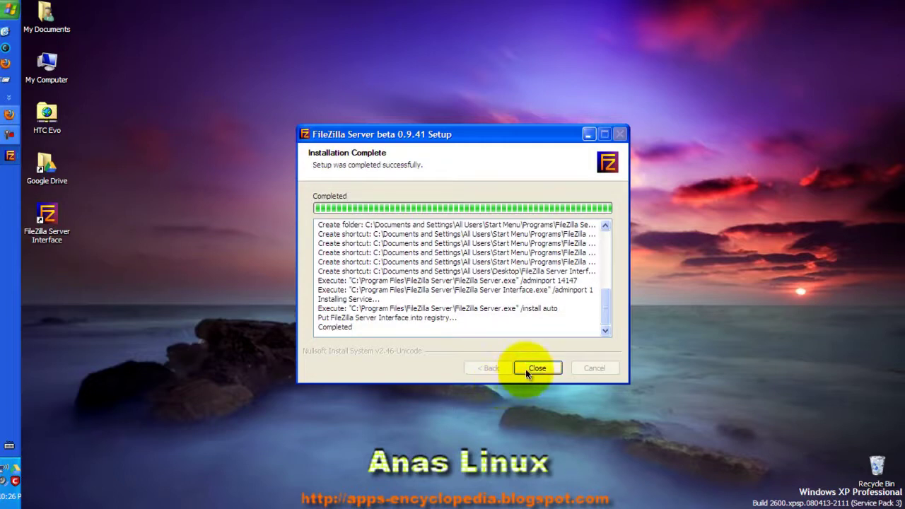
left_click(527, 369)
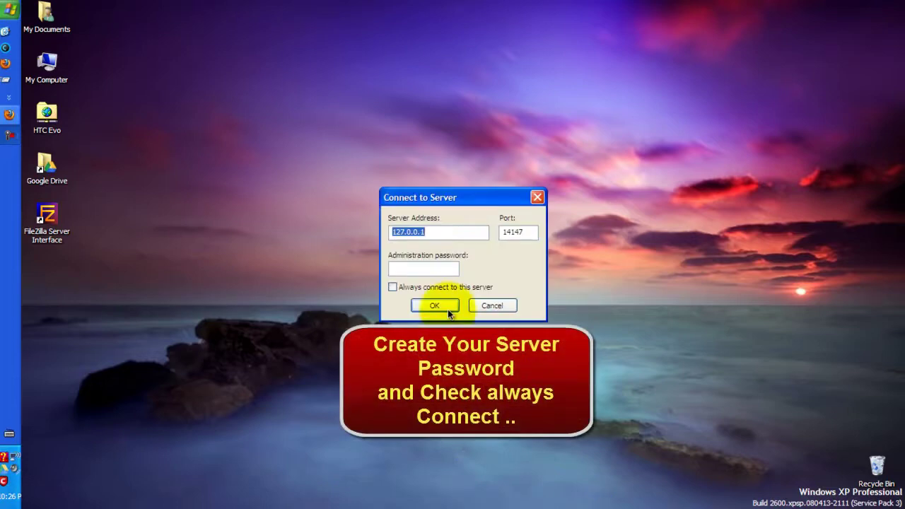
Step: Enter the administration password, enable always connecting to this server, and connect to 127.0.0.1
left_click(424, 268)
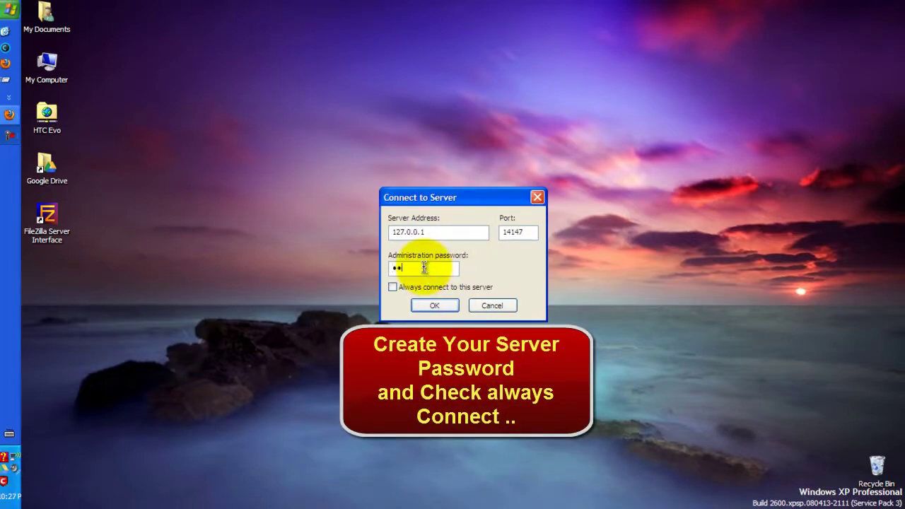
type("•••••••••••••")
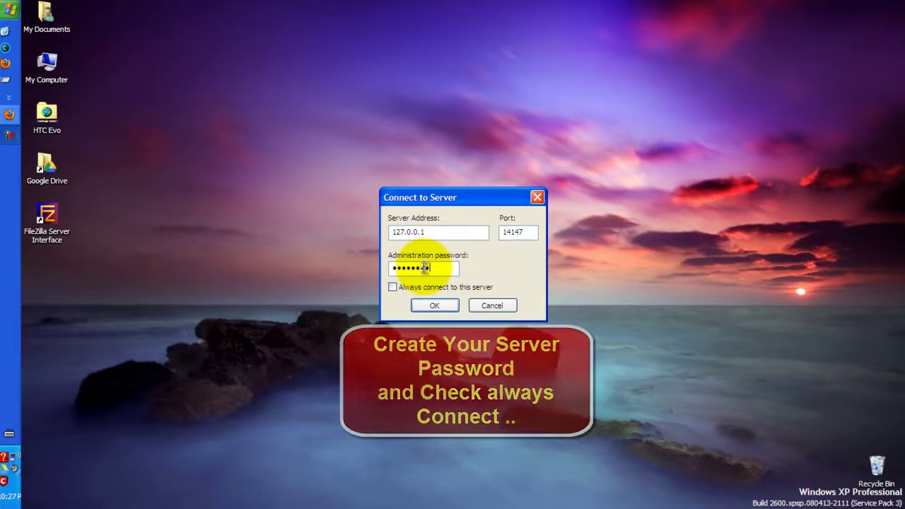
type("••")
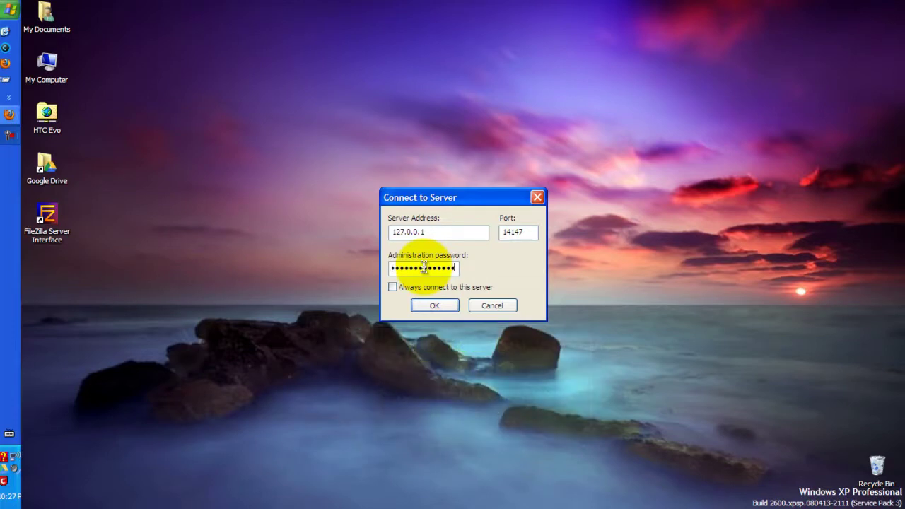
left_click(417, 285)
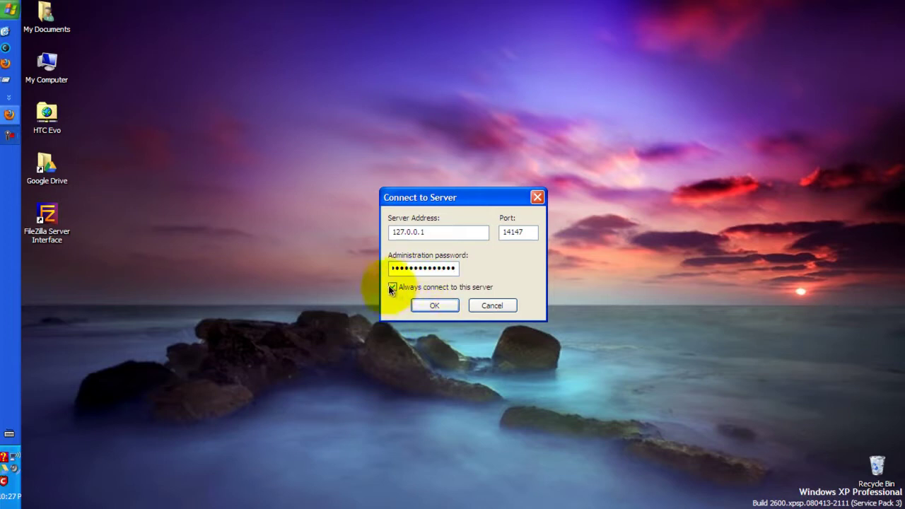
left_click(432, 306)
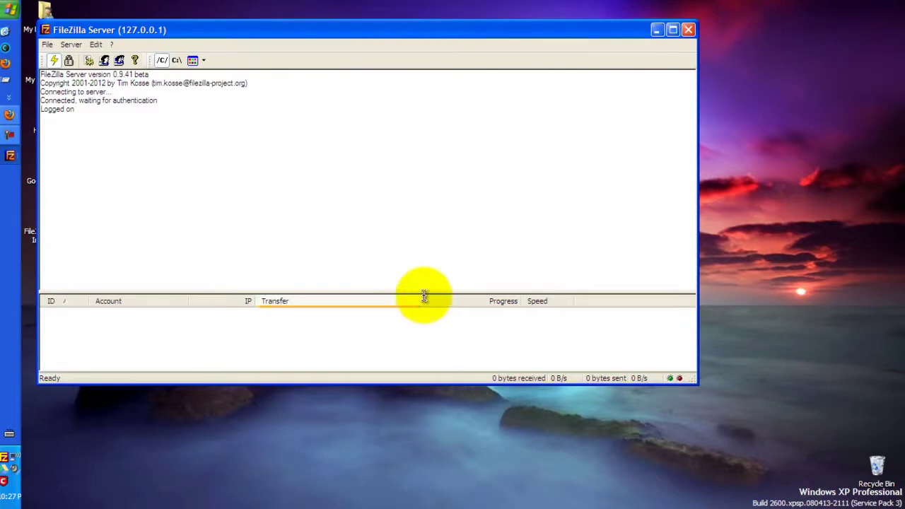
Step: Add a user account named HTC to the server without any group membership
left_click_drag(97, 33, 164, 48)
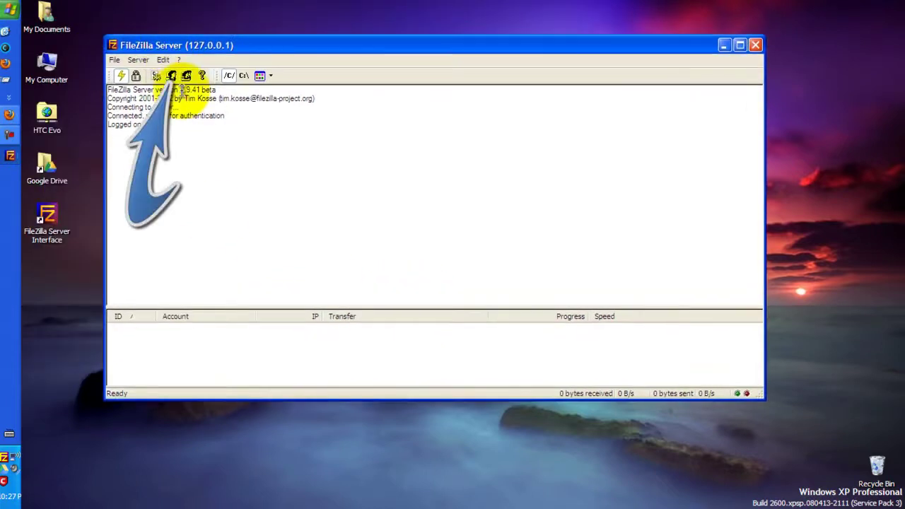
left_click(171, 76)
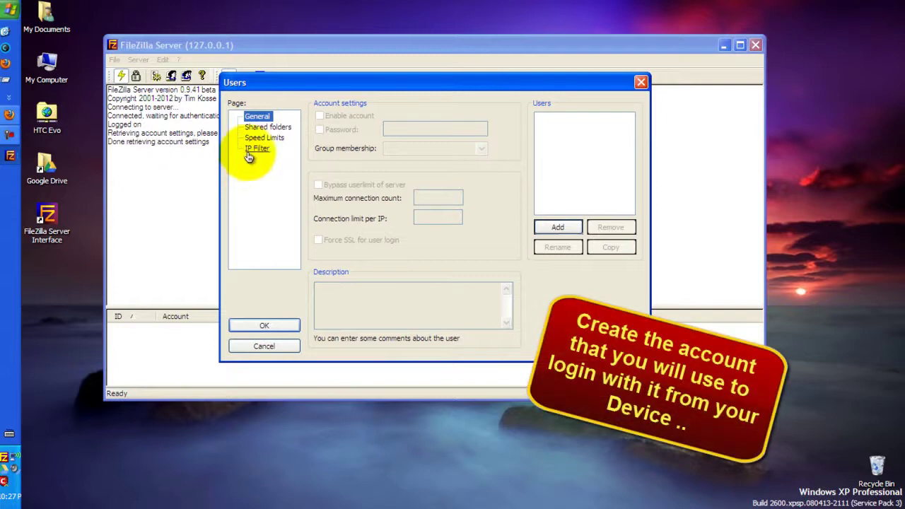
left_click(558, 227)
type("H")
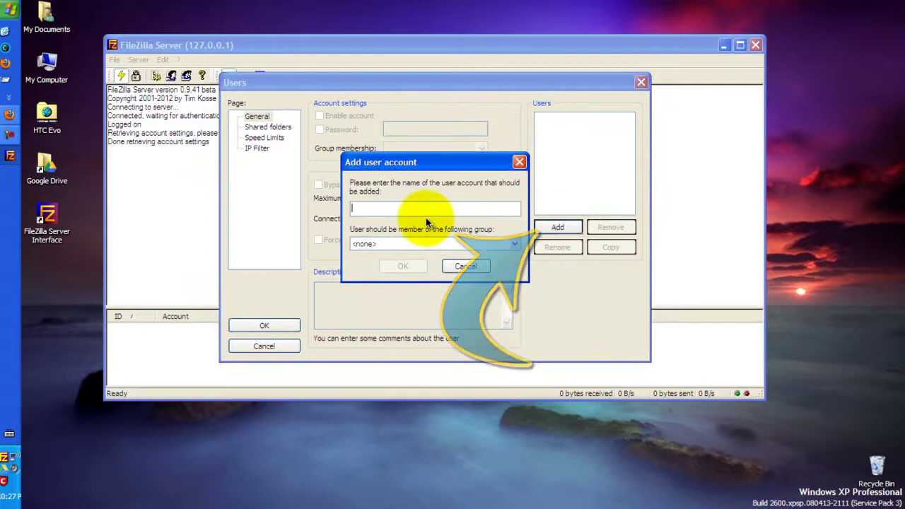
type("TC")
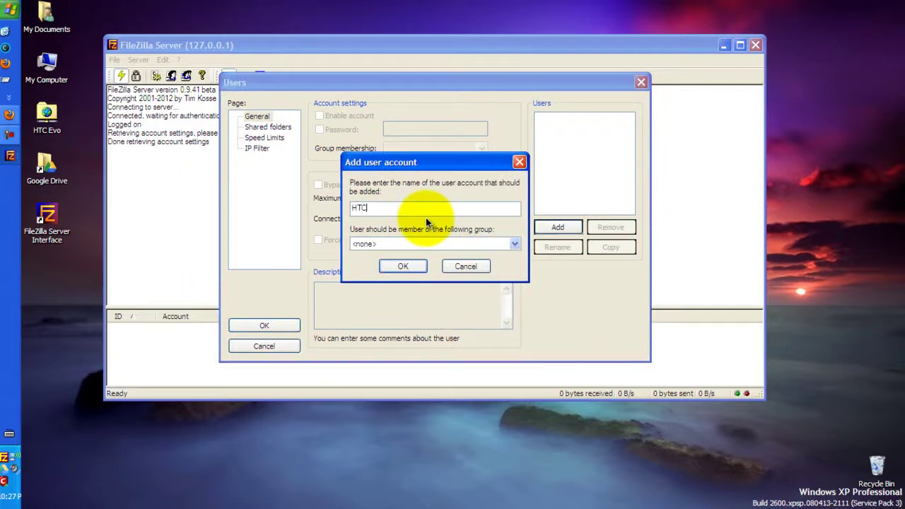
key("Return")
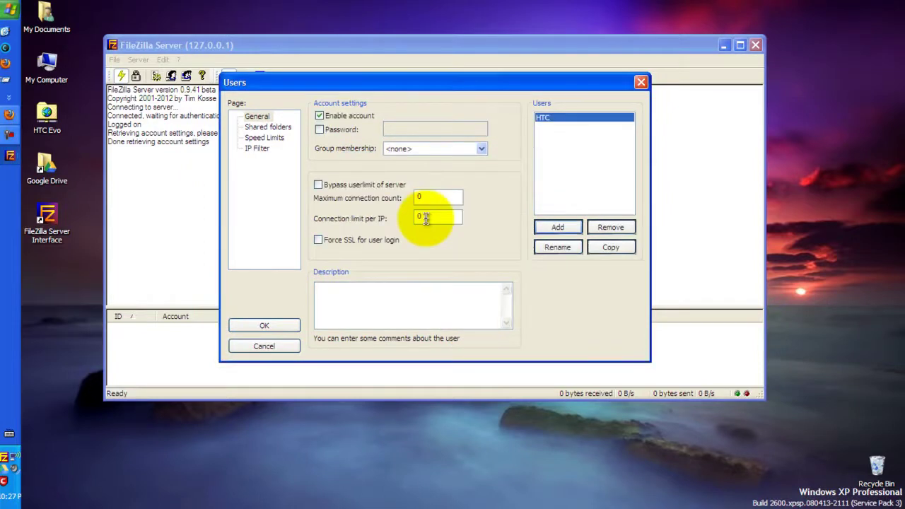
Step: Enable password protection for the HTC account and enter the account password
left_click(319, 131)
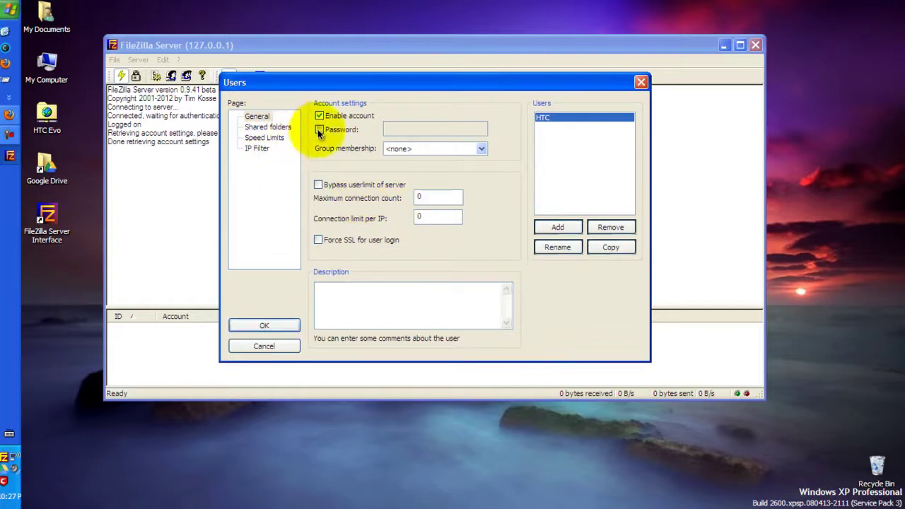
left_click(391, 131)
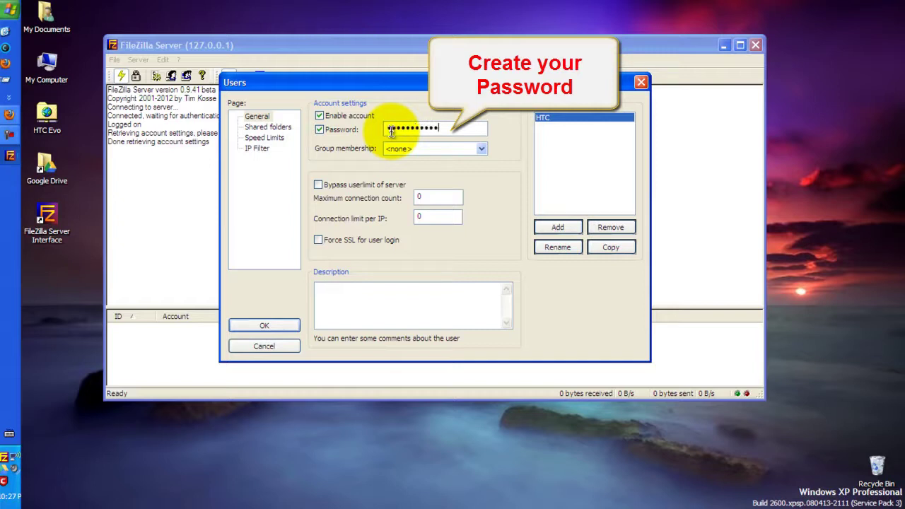
type("••")
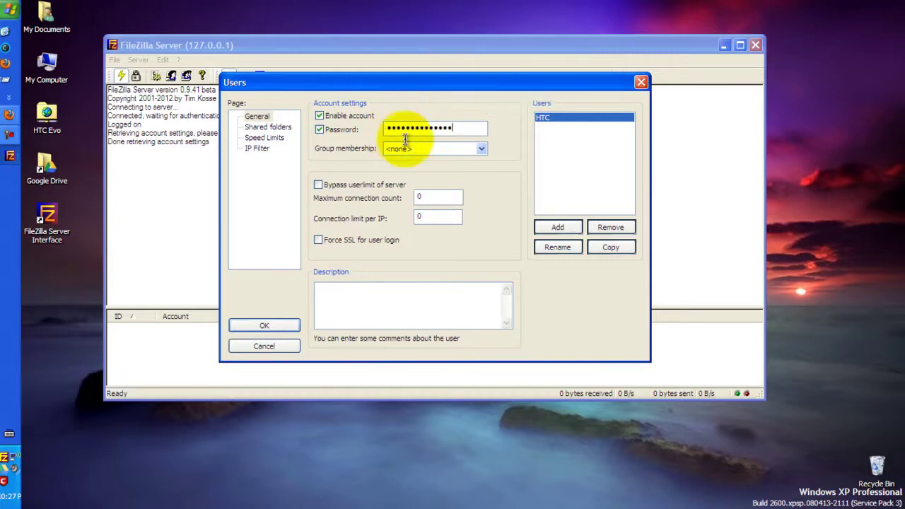
Step: Add the "shared folder" directory on Local Disk (E:) to the HTC user's shared folders
left_click(277, 129)
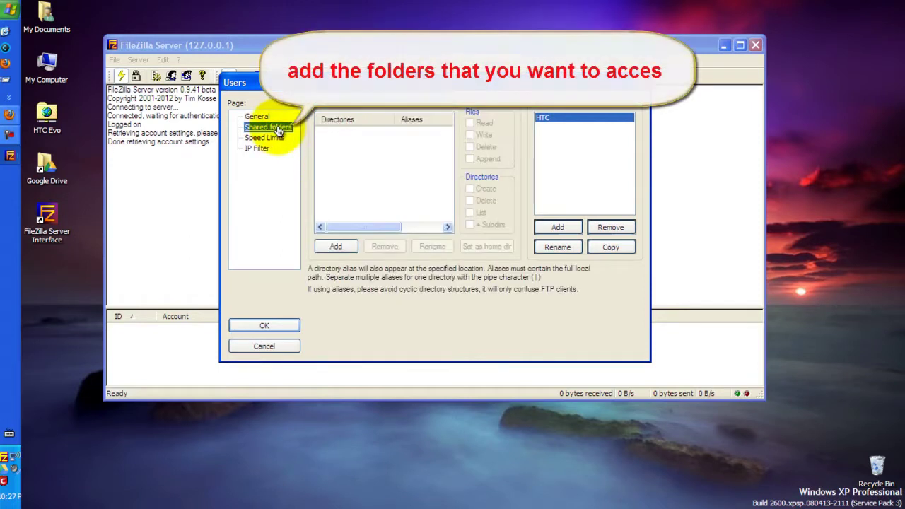
left_click(336, 246)
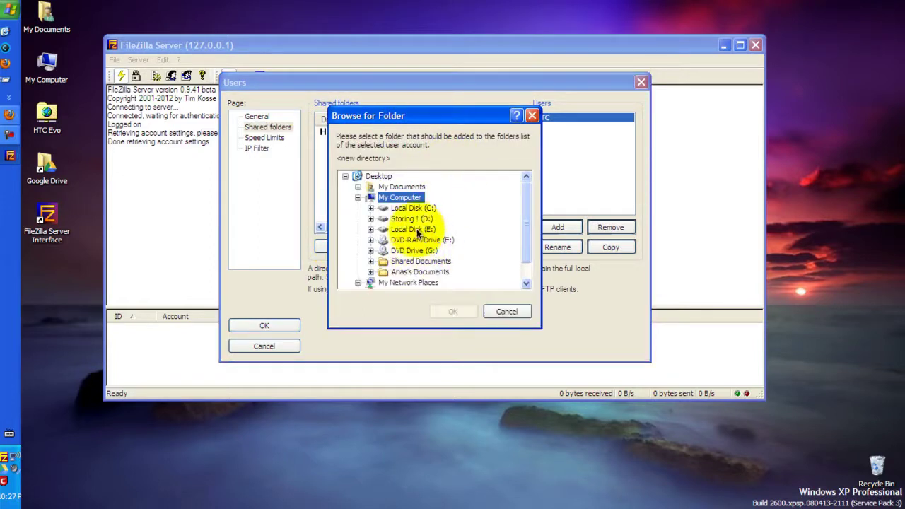
left_click(370, 229)
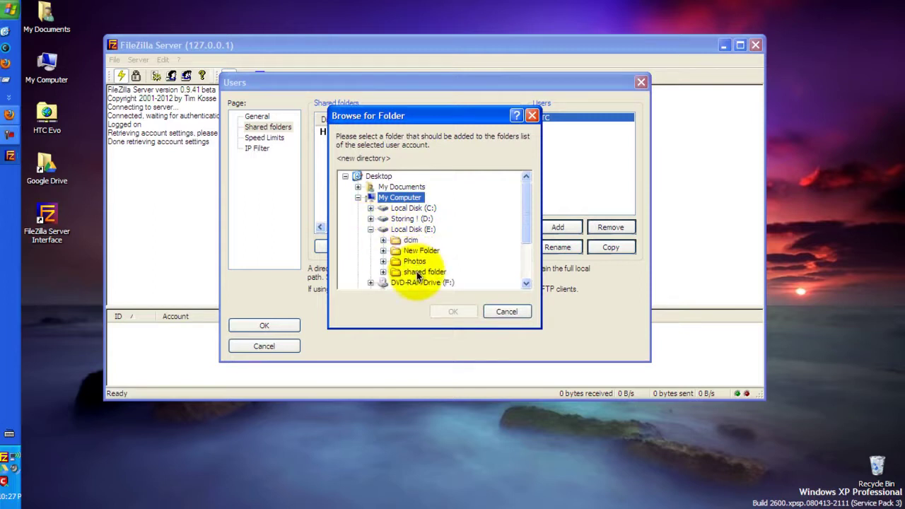
left_click(420, 271)
left_click(440, 309)
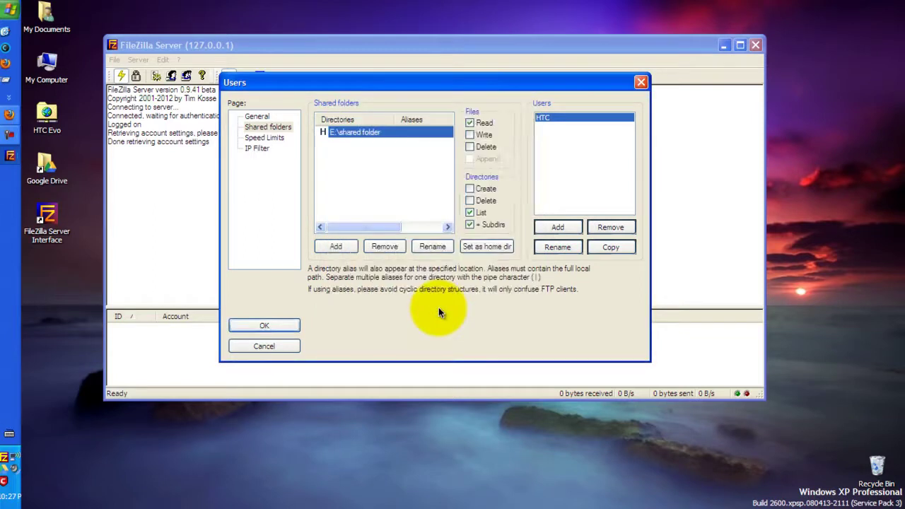
Step: Grant the shared folder Write, Delete and Append permissions for files, and Create and Delete permissions for directories
left_click(469, 134)
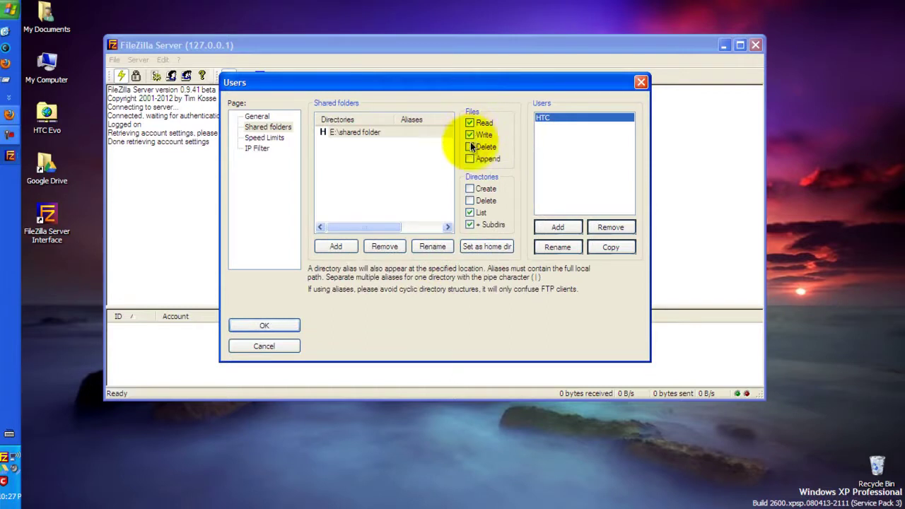
left_click(469, 146)
left_click(469, 159)
left_click(469, 188)
left_click(470, 200)
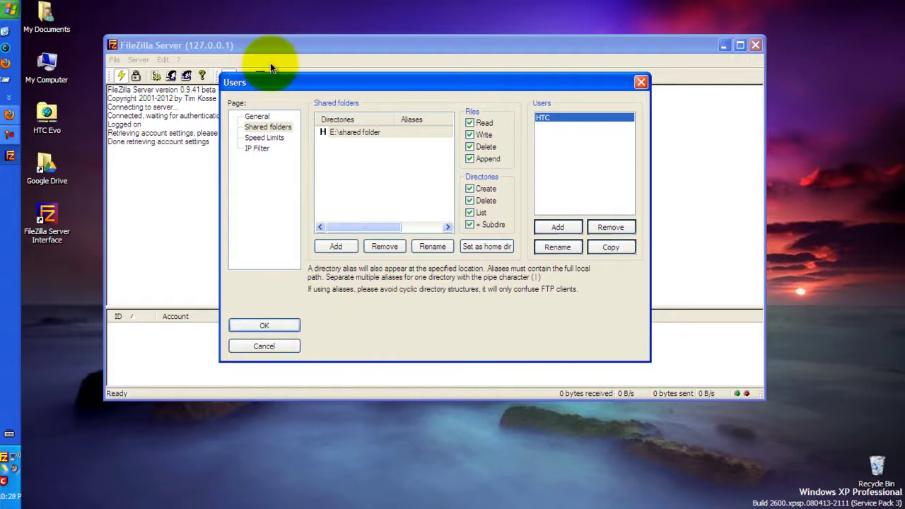
Step: Set the HTC user's download and upload speeds to No Limit, bypass both server speed limits, and save the account settings
left_click(264, 139)
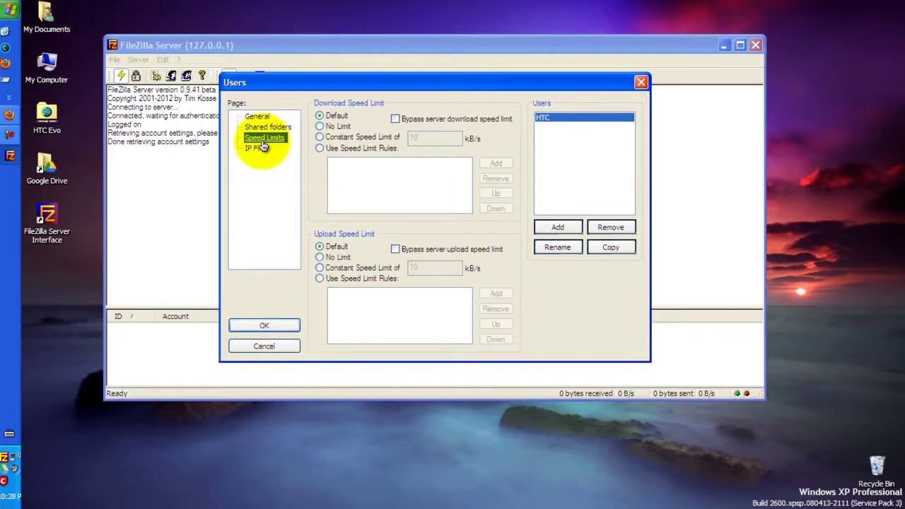
left_click(320, 126)
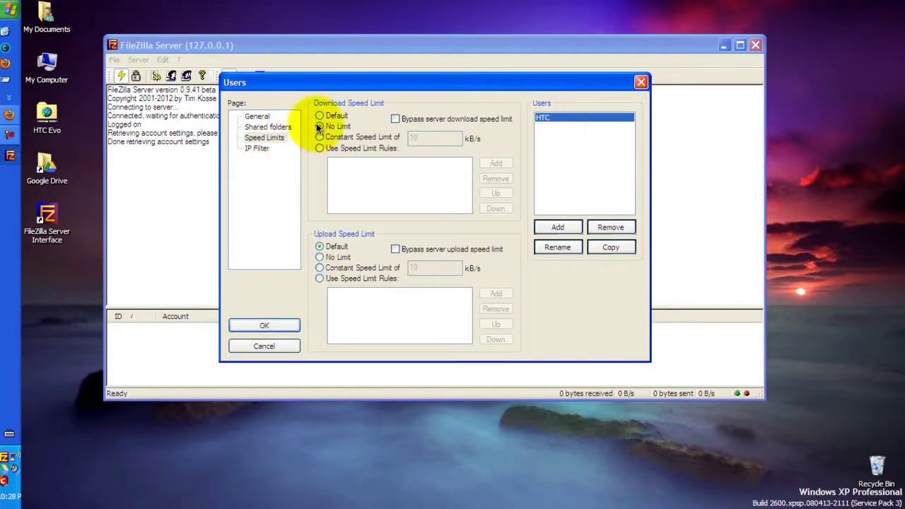
left_click(321, 259)
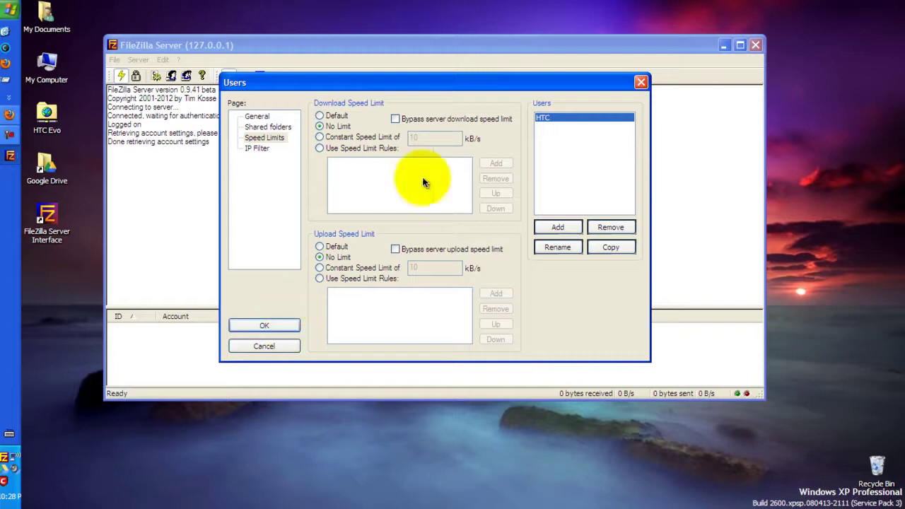
left_click(396, 119)
left_click(396, 248)
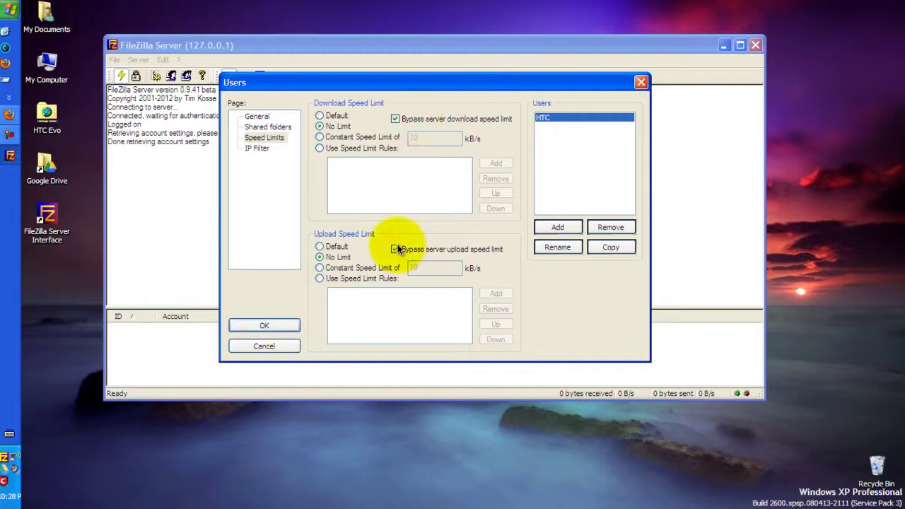
left_click(286, 333)
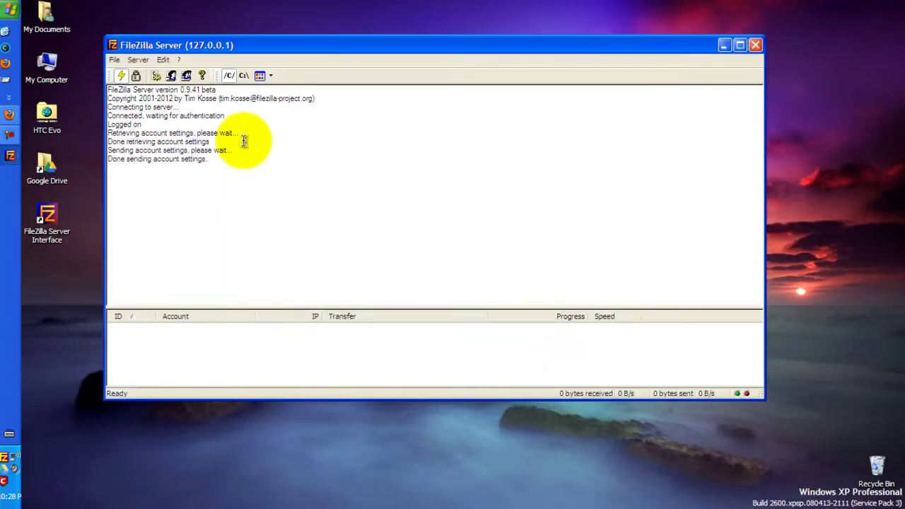
Step: Enable automatic bans in the server's Autoban options, save the settings, and close the server interface window
left_click(156, 75)
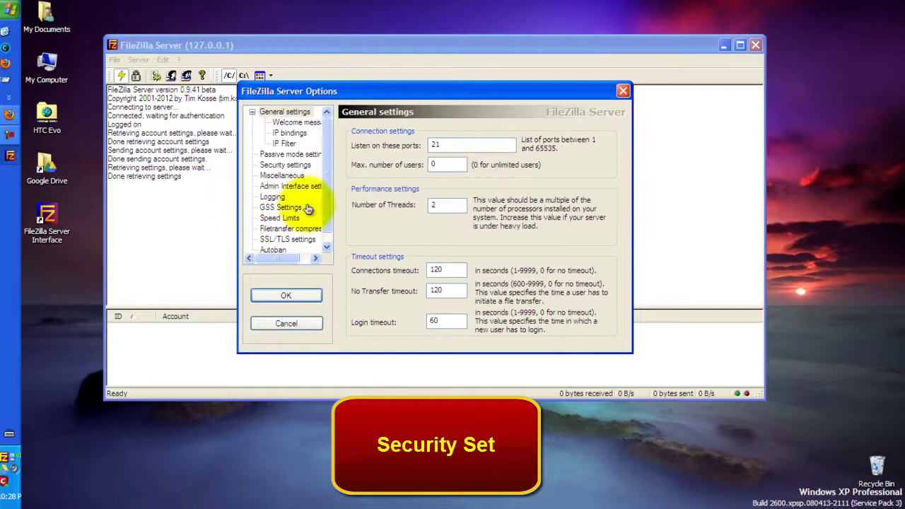
scroll(326, 195, "down", 1)
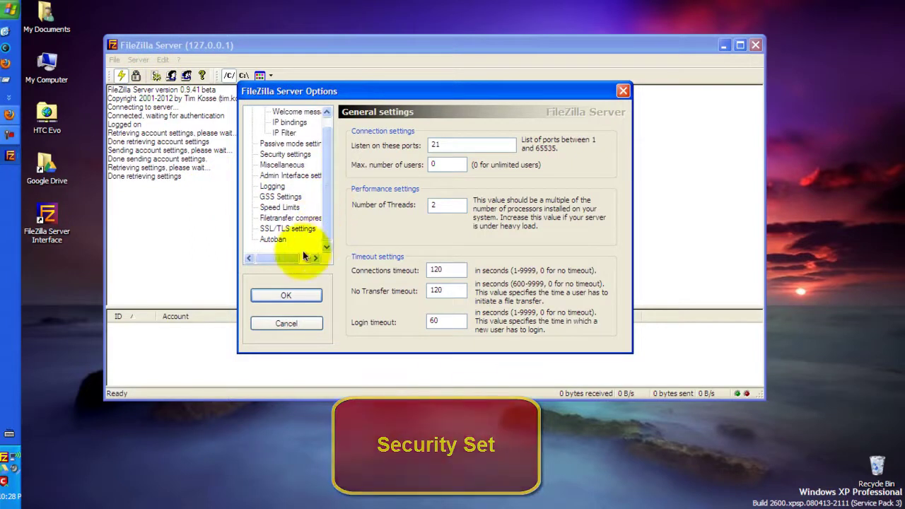
left_click(275, 240)
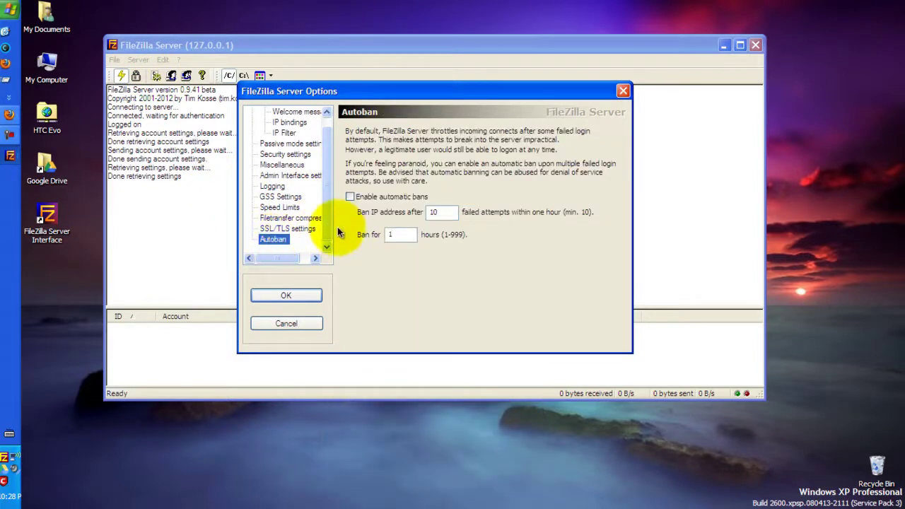
left_click(352, 199)
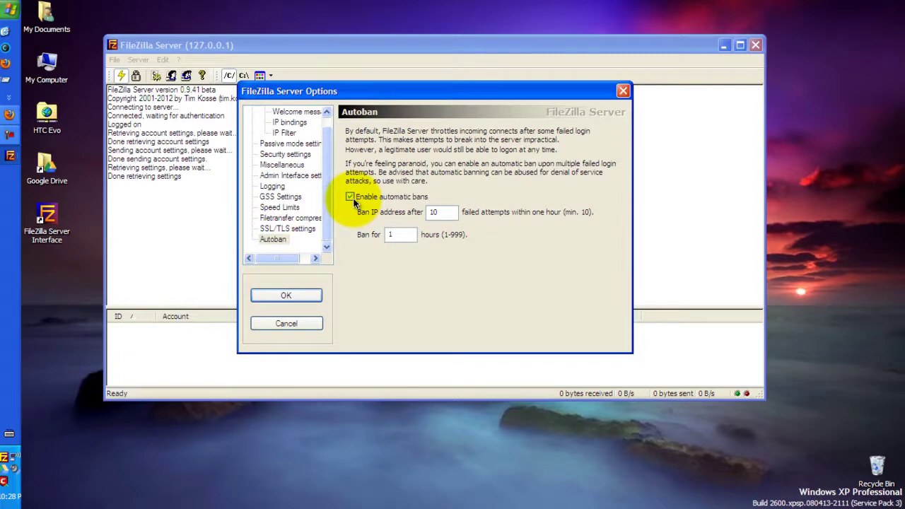
left_click(292, 298)
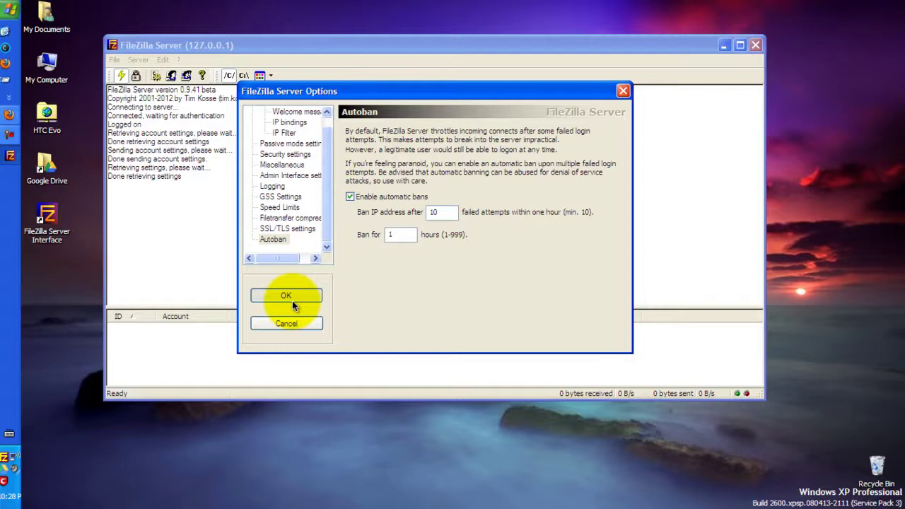
left_click(292, 299)
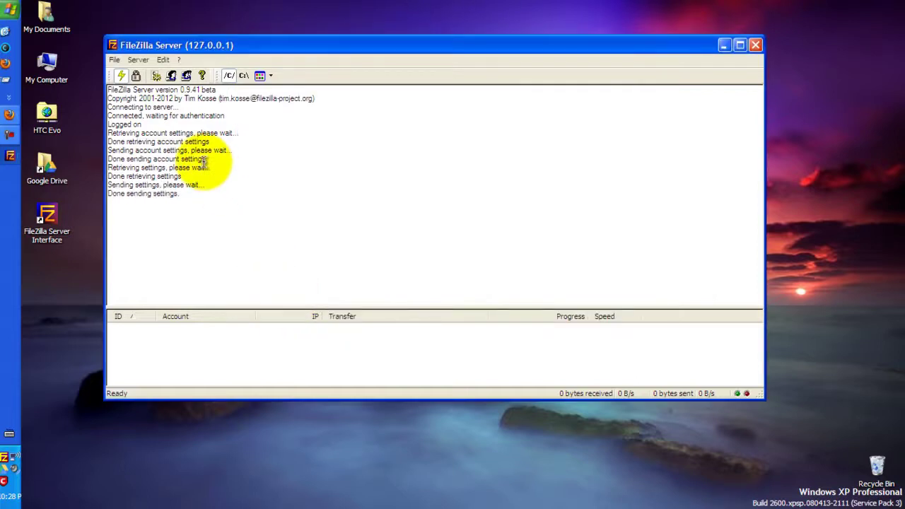
left_click(755, 45)
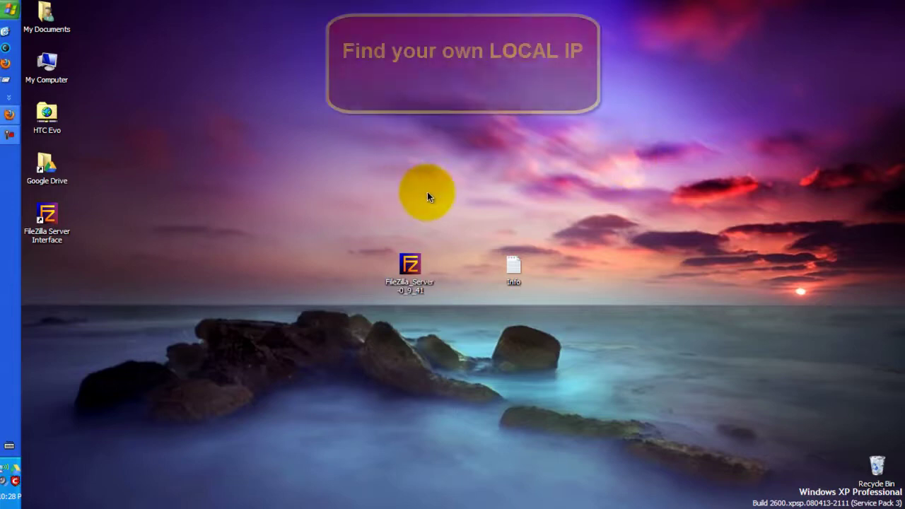
Step: Open a Windows command prompt with cmd and run IPCONFIG to show the computer's network configuration
left_click(8, 9)
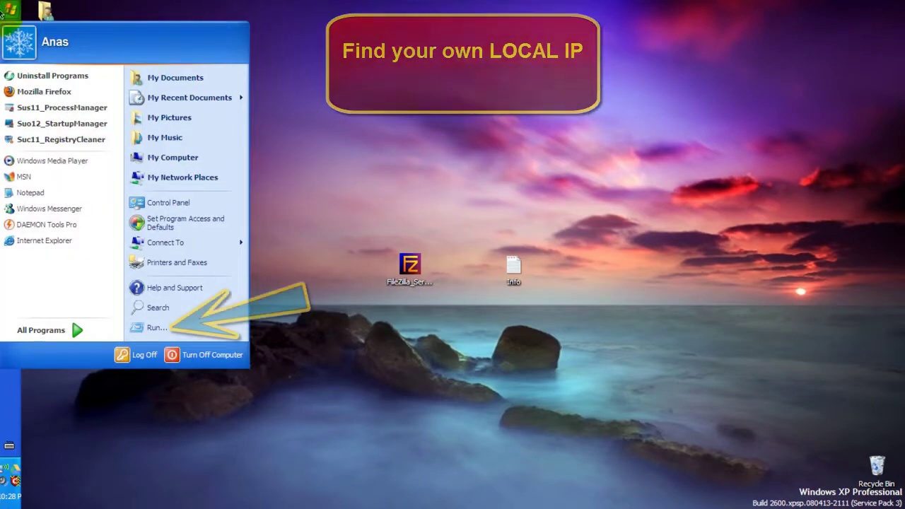
mouse_move(82, 324)
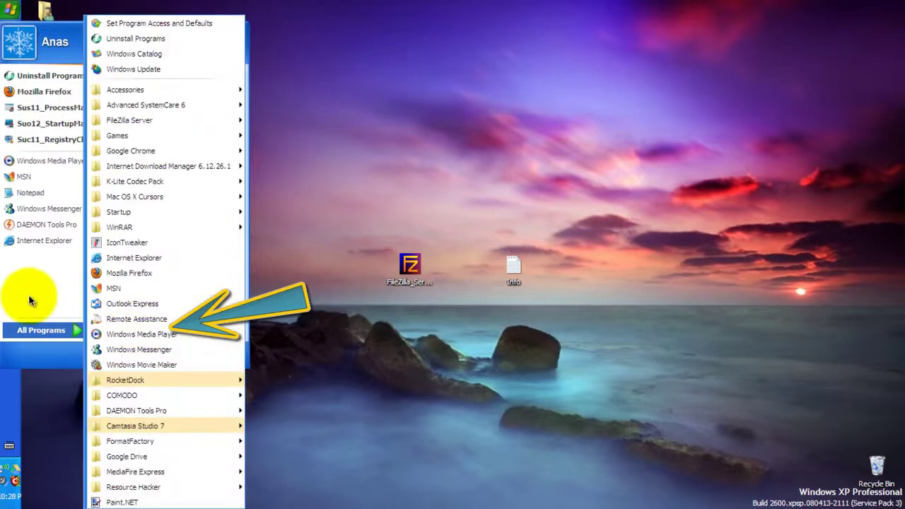
left_click(137, 325)
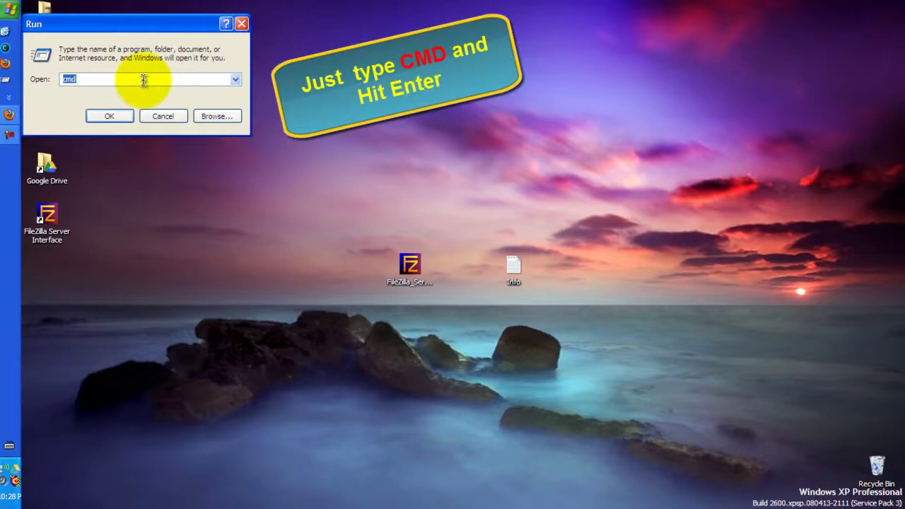
type("cmd")
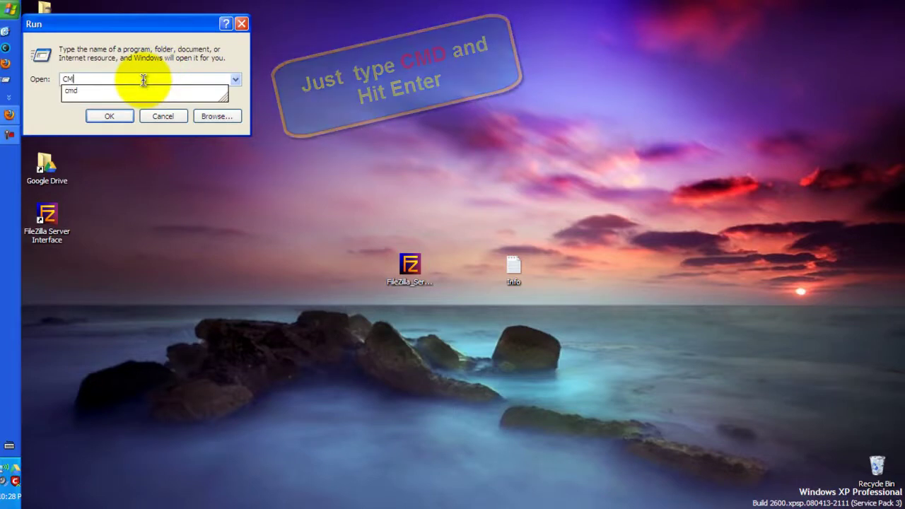
key("Return")
left_click_drag(141, 51, 327, 122)
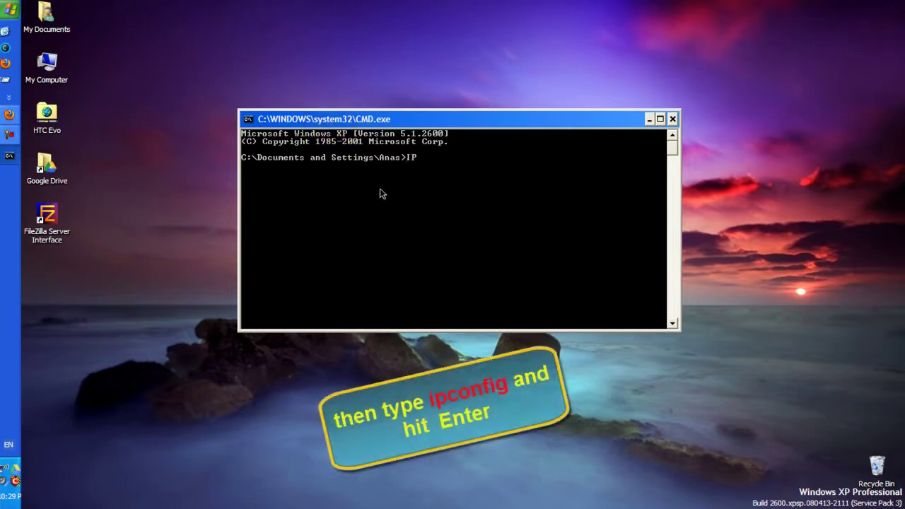
type("IPCONFIG")
key("Return")
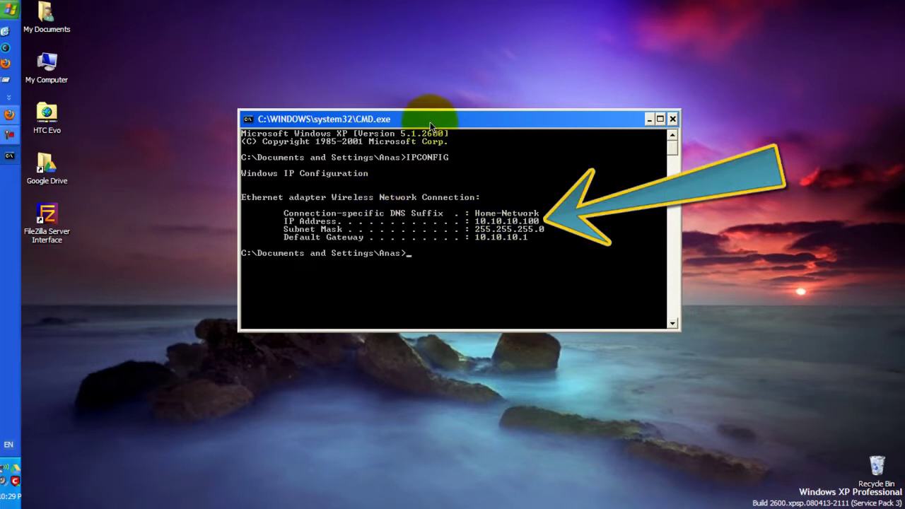
Step: Mark the IP Address value in the IPCONFIG output and copy it
right_click(478, 226)
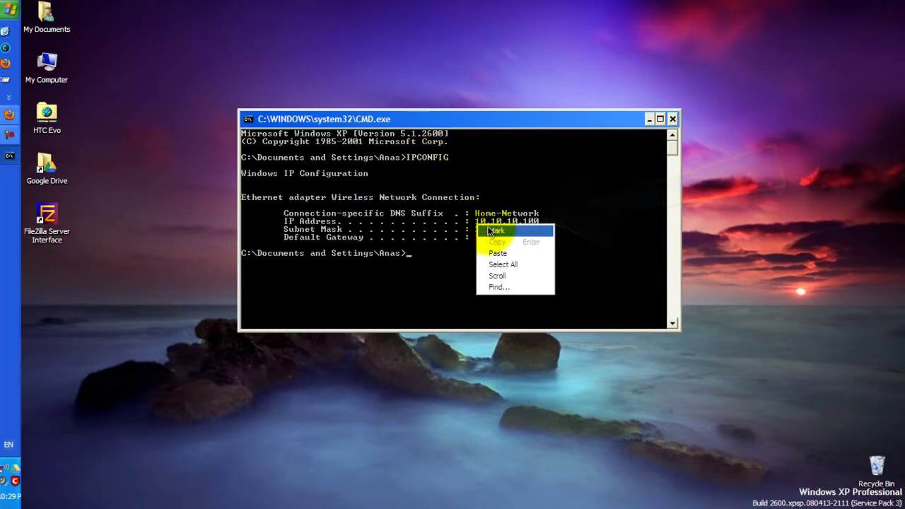
left_click(491, 231)
left_click_drag(475, 221, 532, 227)
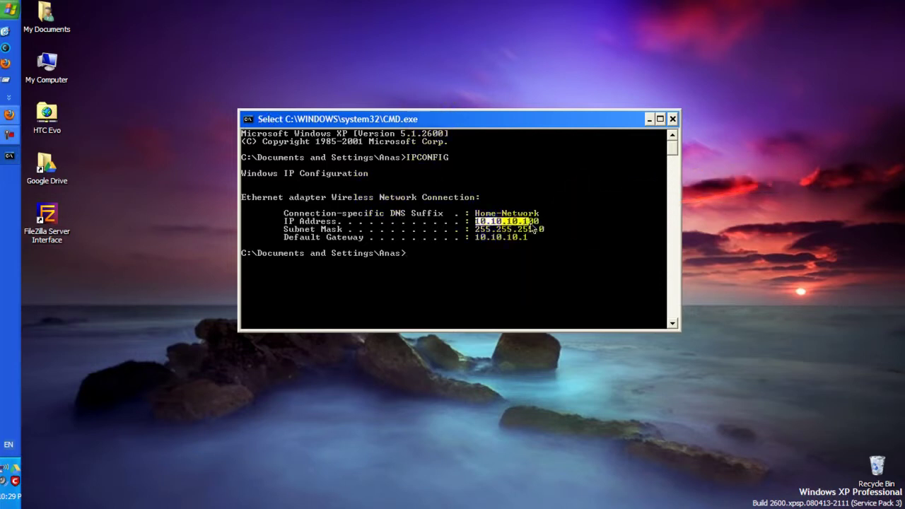
key("Return")
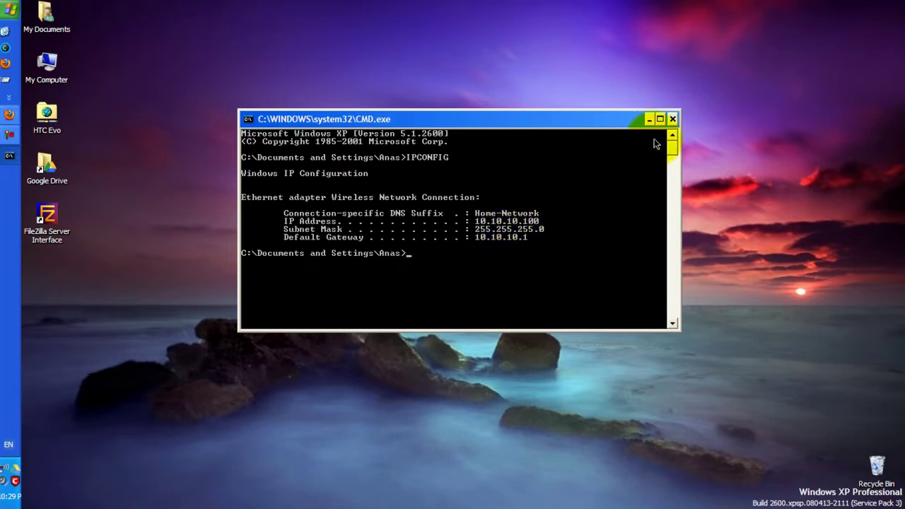
Step: Open the Info text file from the desktop in Notepad and enter the indented line "10.10.10.100 MY LOCAL IP"
left_click_drag(626, 119, 855, 299)
left_click(522, 273)
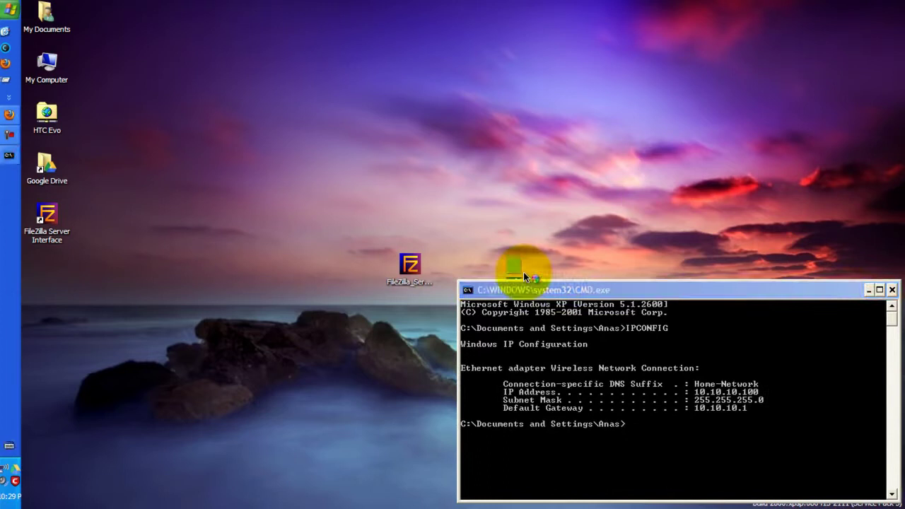
double_click(523, 272)
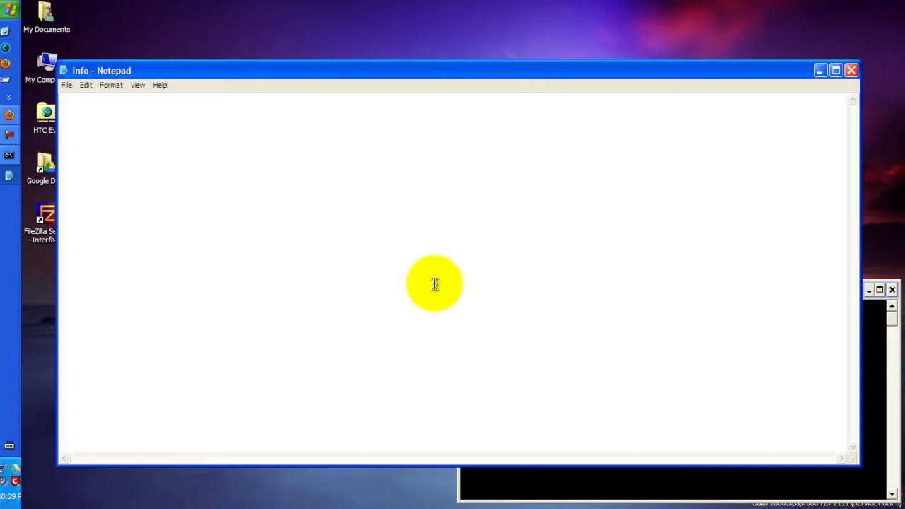
key("Tab")
type("10.10.10.100")
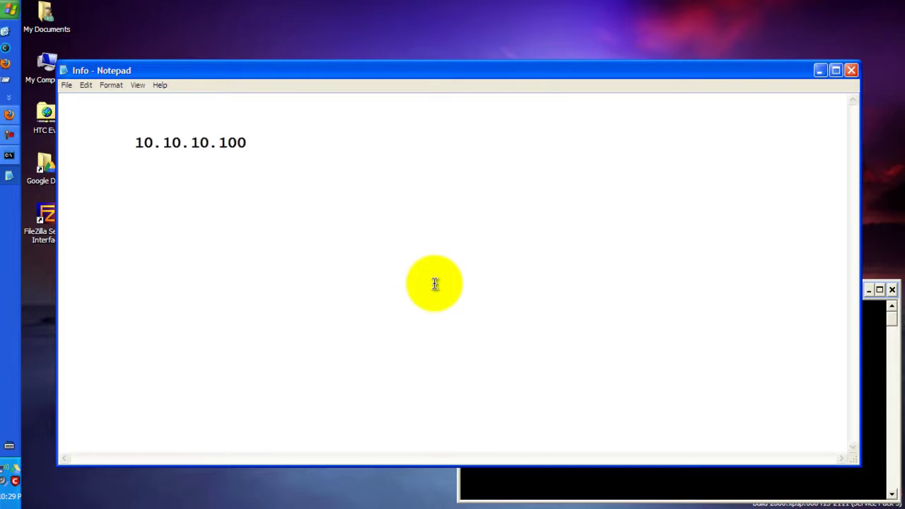
type(" MY LOCAL")
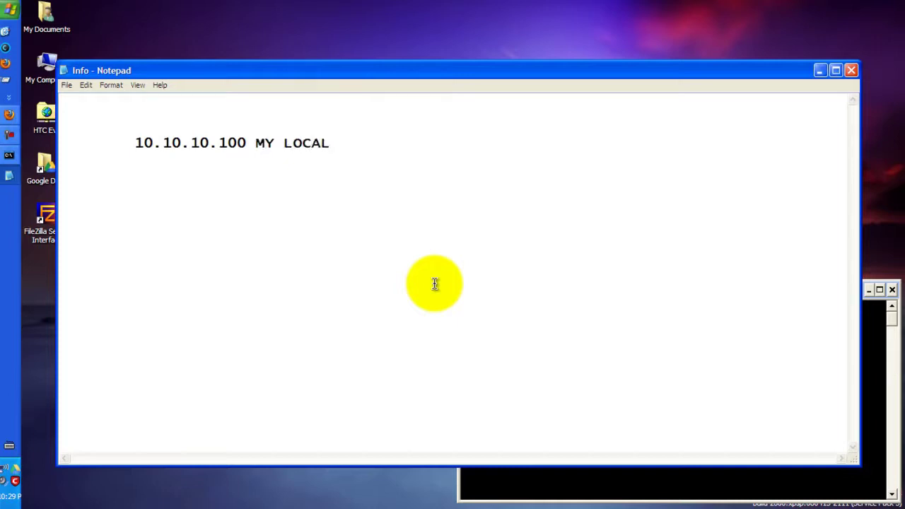
type(" IP")
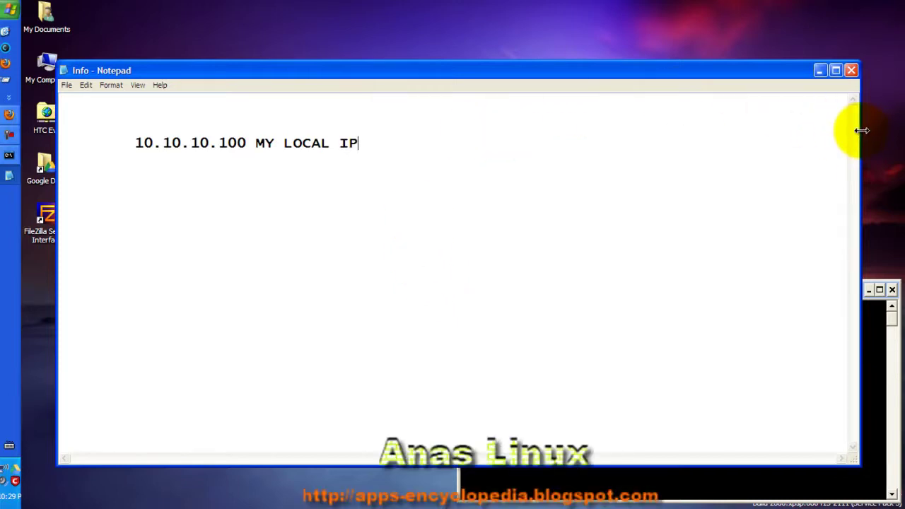
Step: Narrow and reposition the Info note window, and minimize both it and the command prompt window
left_click_drag(860, 133, 605, 134)
left_click_drag(527, 75, 882, 306)
left_click(335, 371)
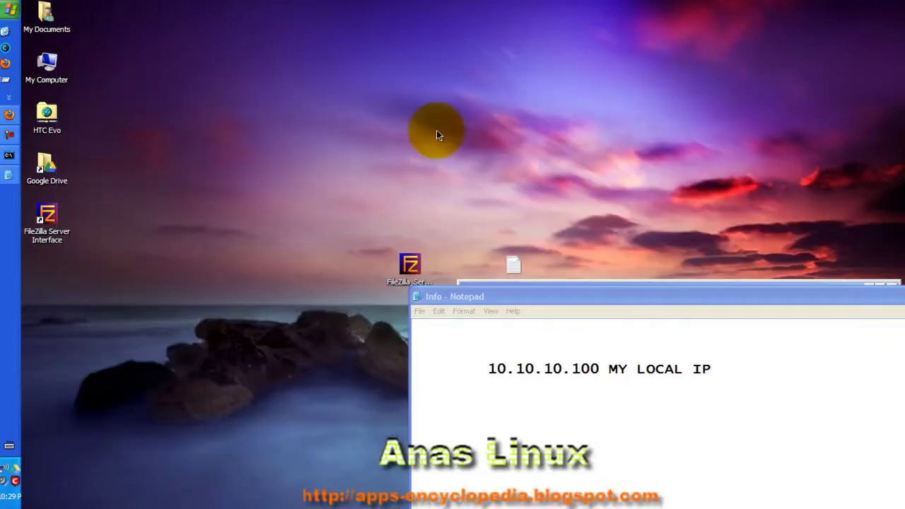
left_click_drag(739, 306, 620, 304)
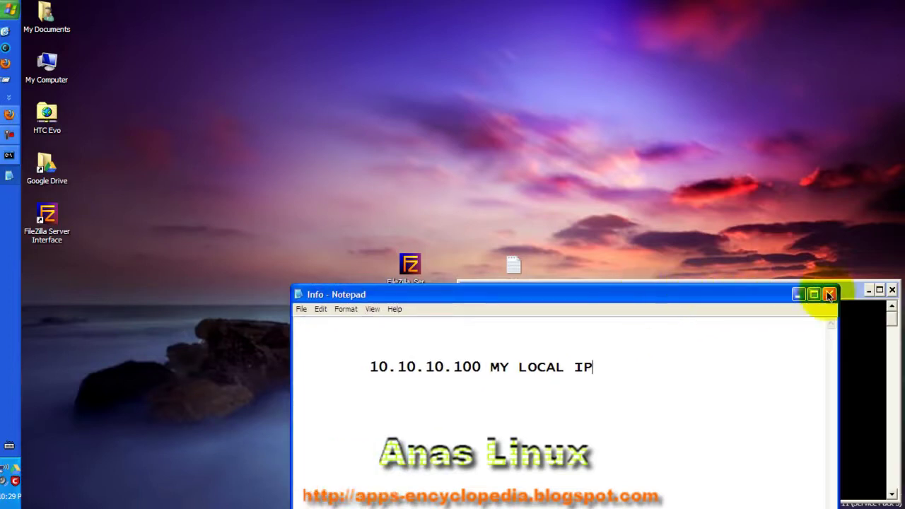
left_click(798, 295)
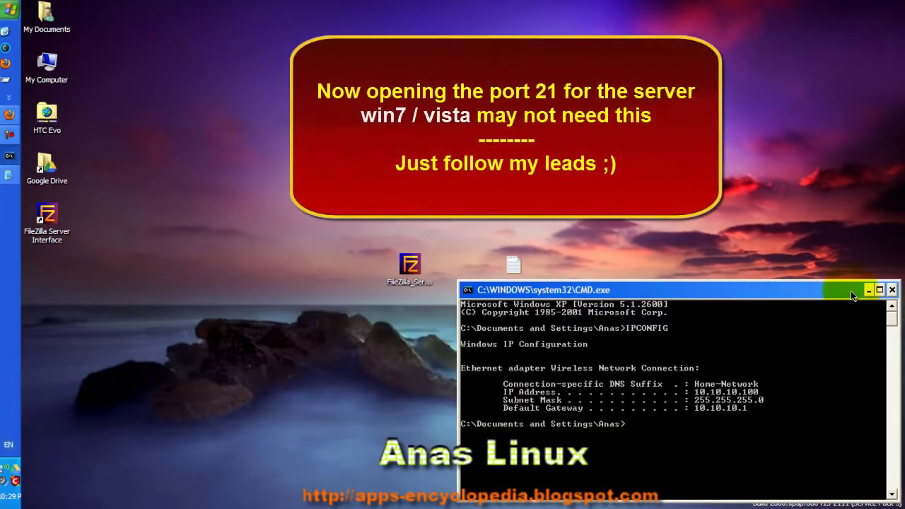
left_click(866, 290)
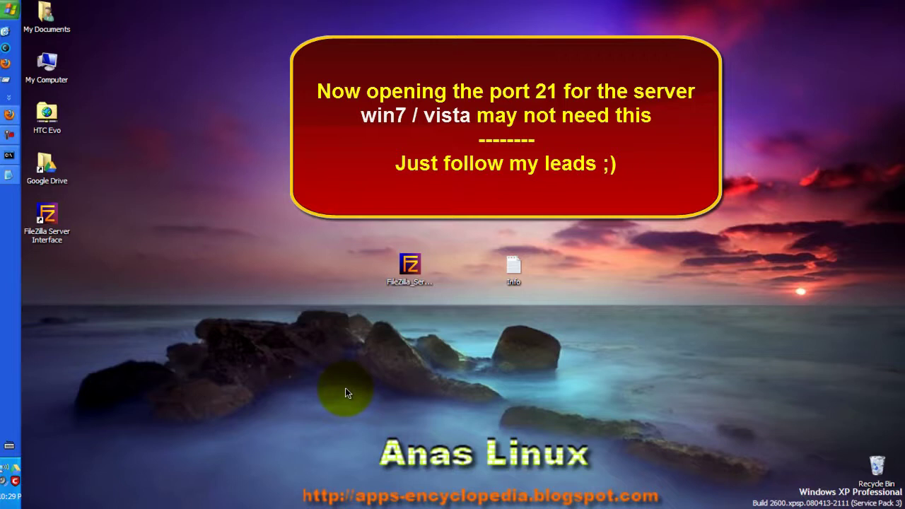
Step: Add a Windows Firewall port exception named FileZilla for TCP port 21 and save the firewall settings
right_click(4, 471)
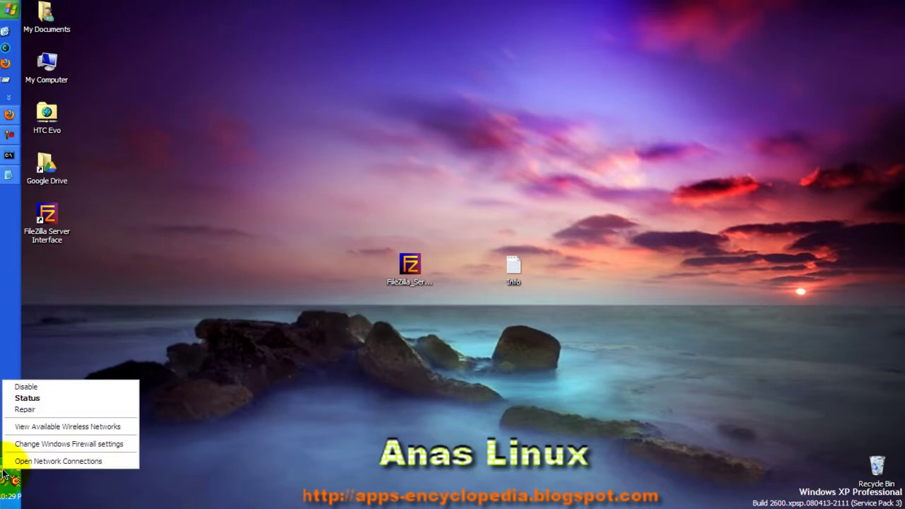
left_click(56, 444)
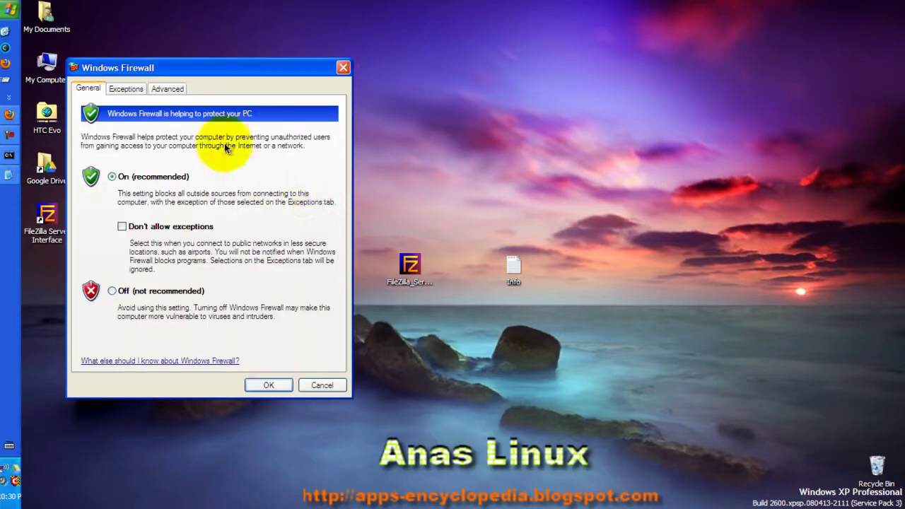
left_click(126, 92)
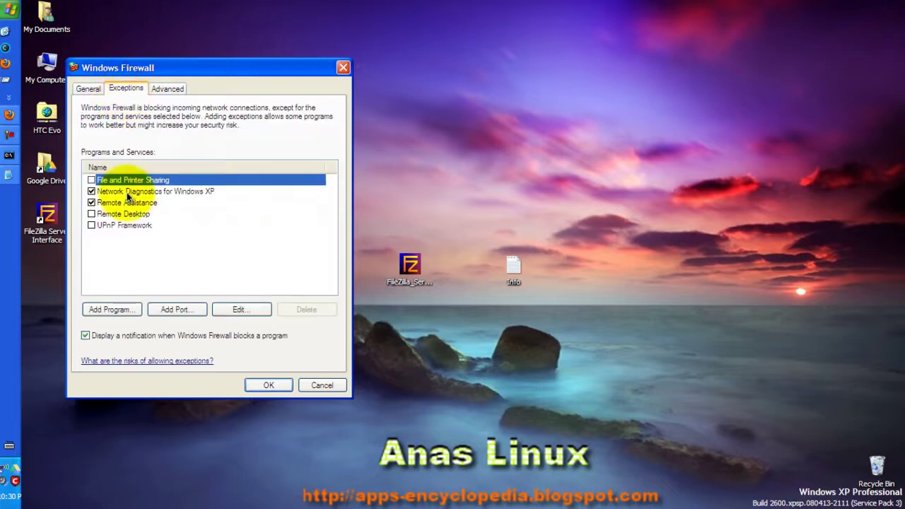
left_click(175, 310)
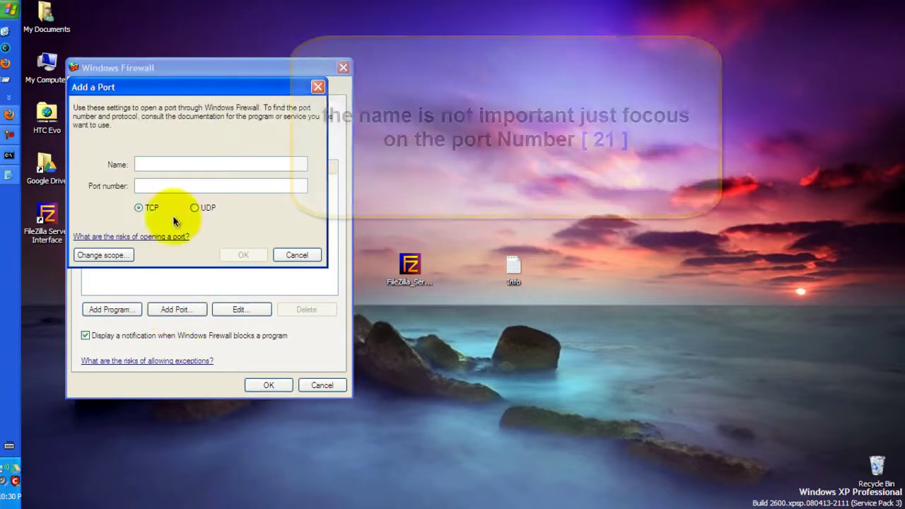
type("File")
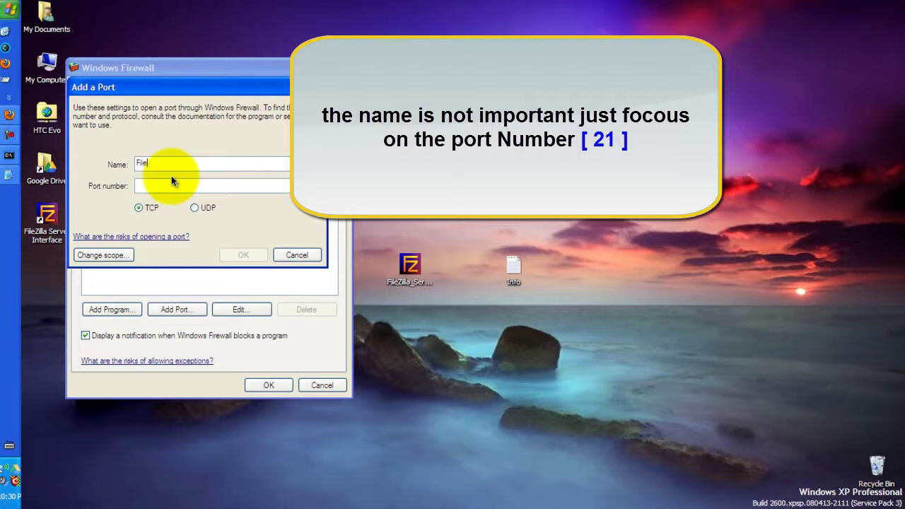
type("Zilla")
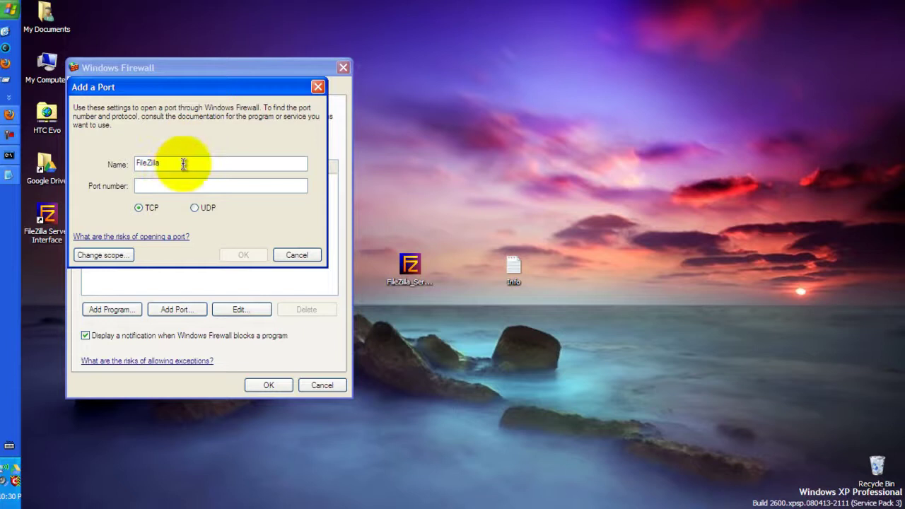
type("21")
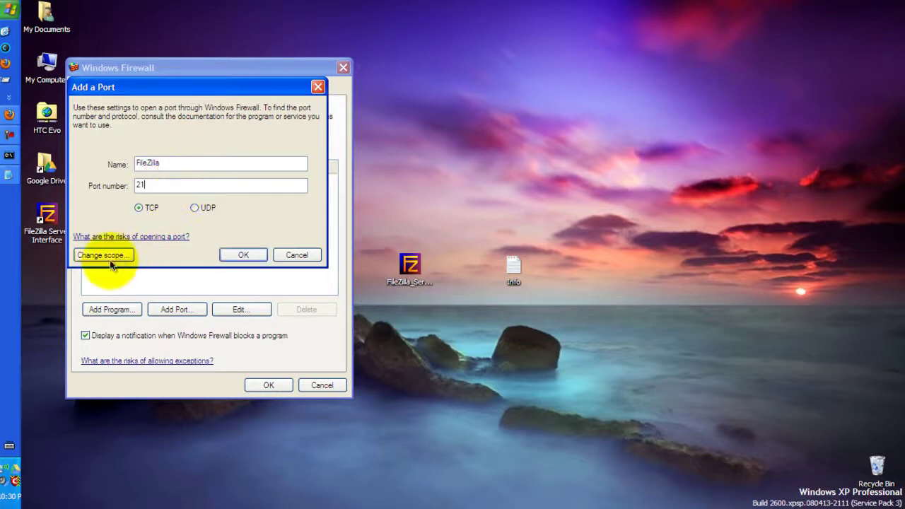
left_click(235, 254)
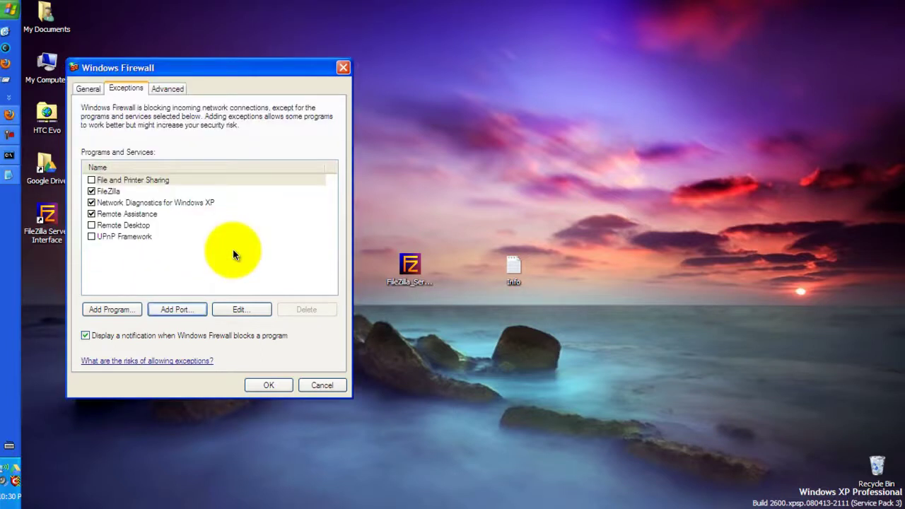
left_click(283, 389)
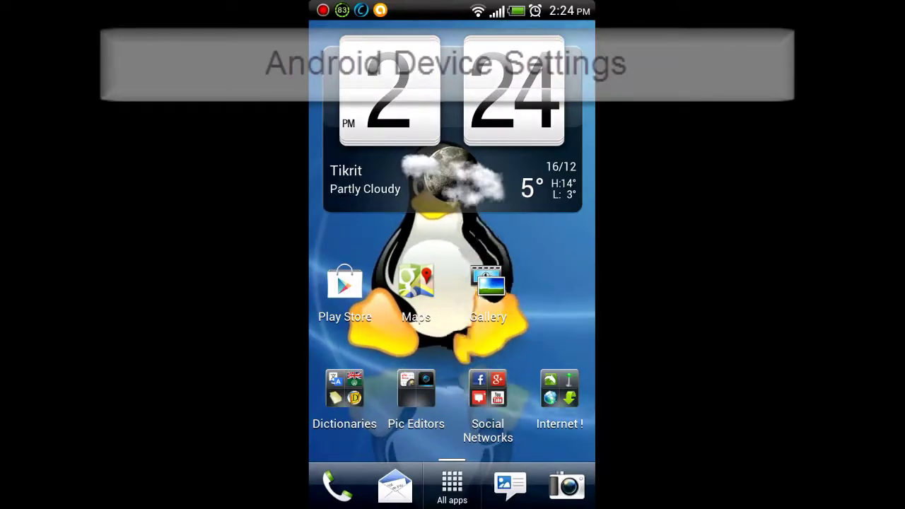
Step: Switch to Google Play on the Android device, search for "es file", and open the ES File Explorer File Manager listing
left_click(344, 283)
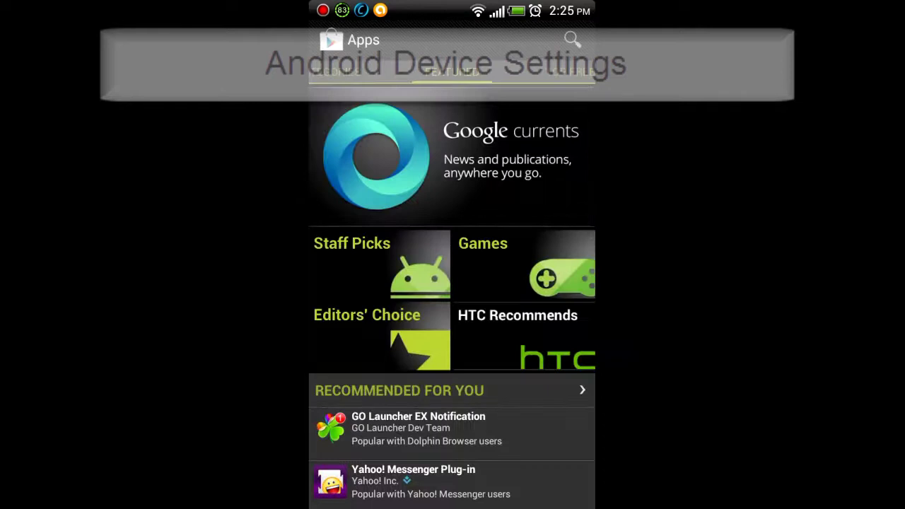
left_click(572, 40)
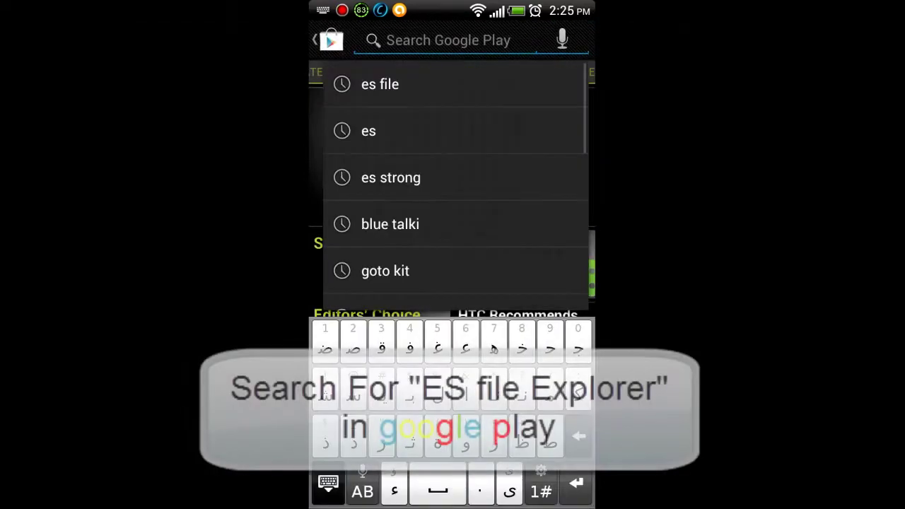
left_click(541, 489)
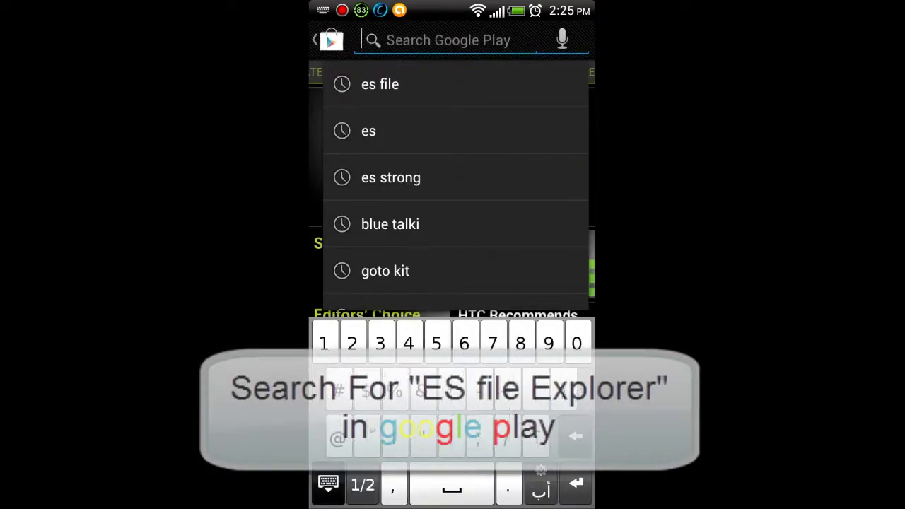
left_click(541, 490)
left_click(362, 489)
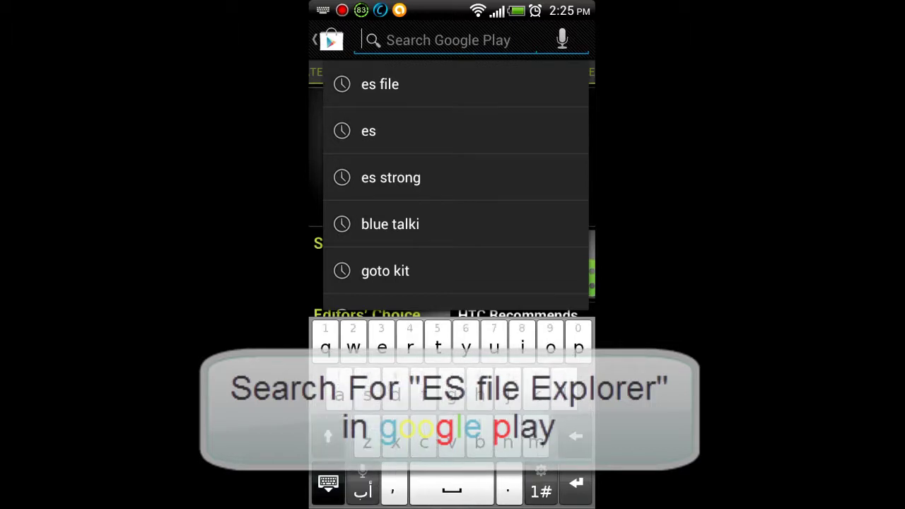
type("es")
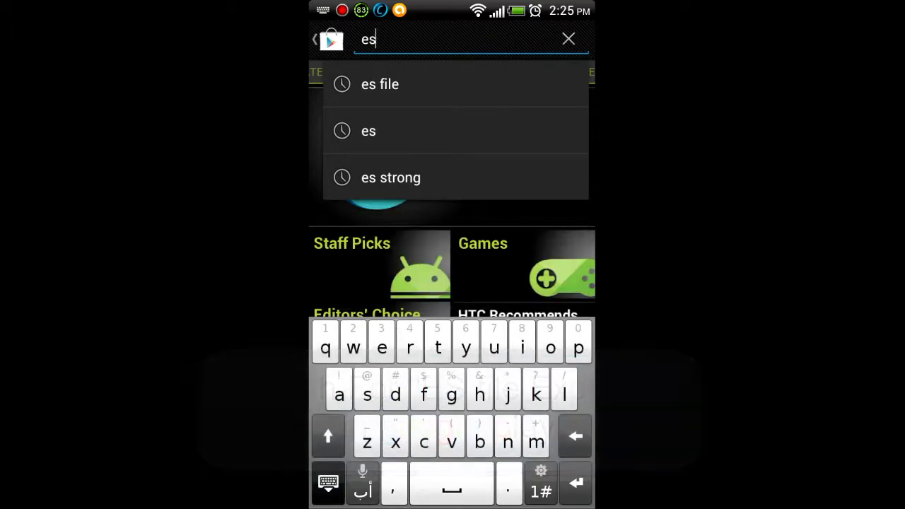
type(" file")
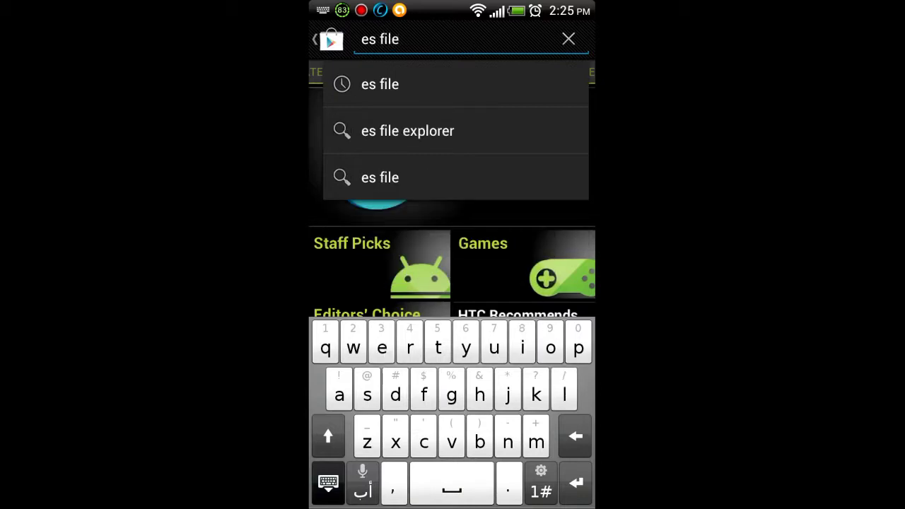
key("Return")
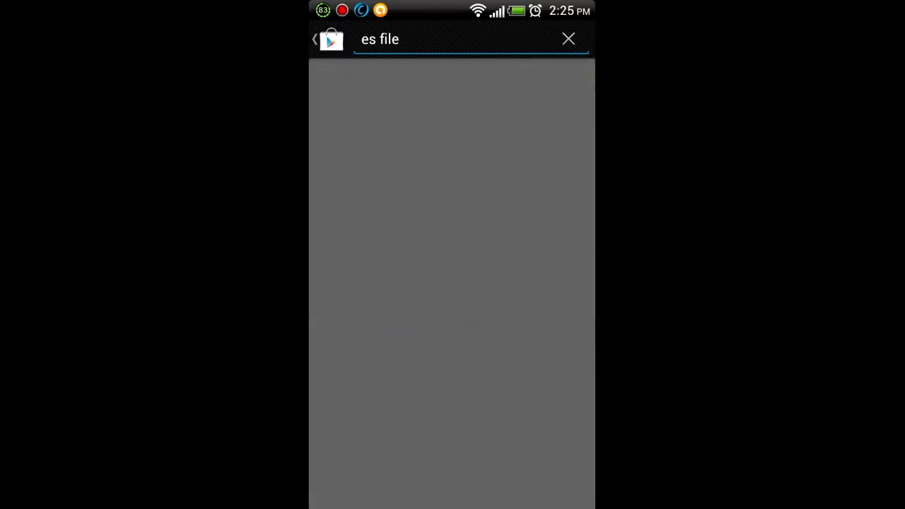
left_click_drag(486, 133, 439, 147)
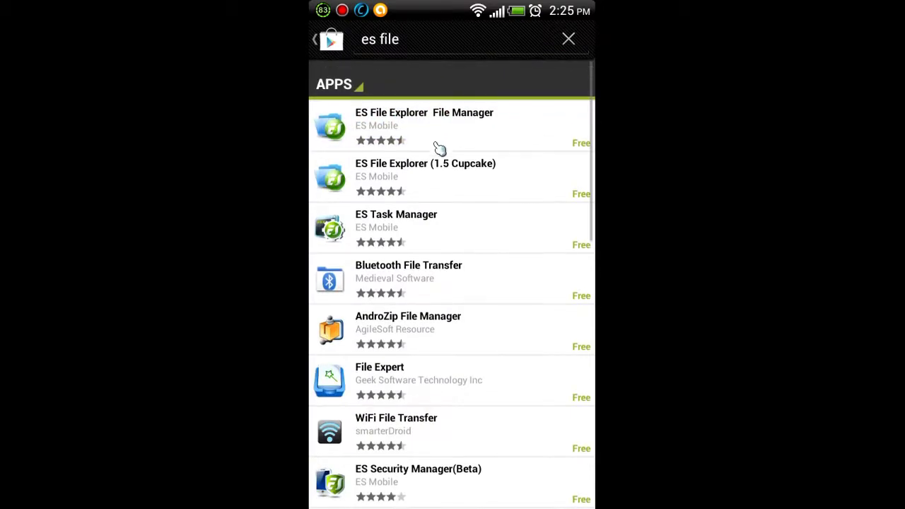
left_click(454, 134)
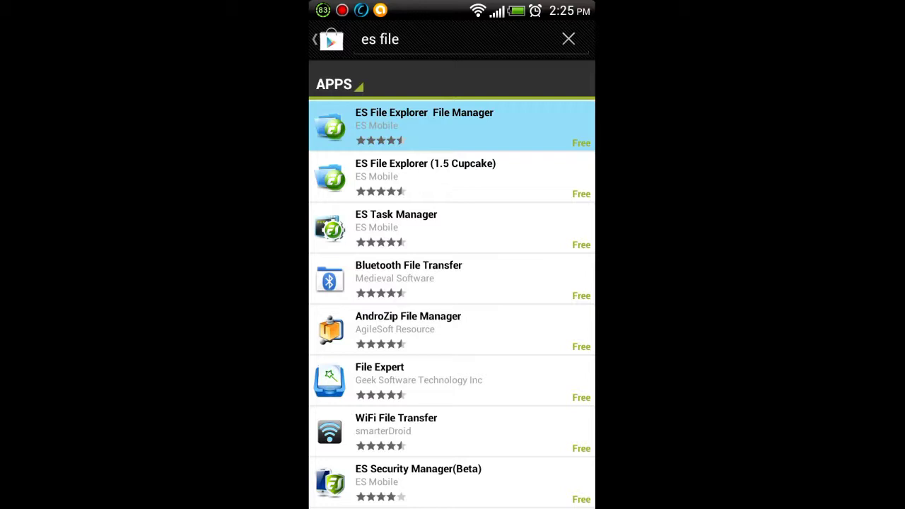